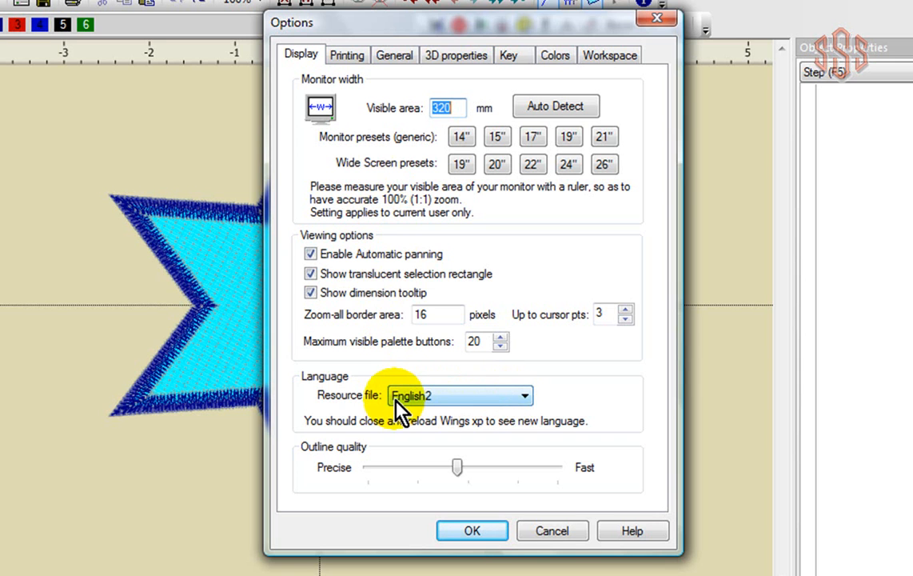
Step: Review the available interface language files and the printing options
{"action": "left_click", "coordinate": [526, 397]}
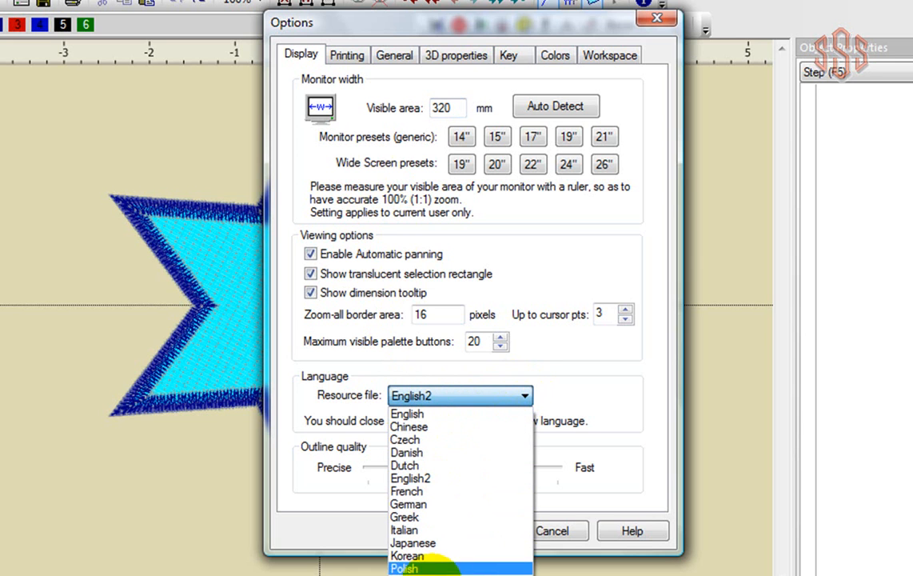
{"action": "left_click", "coordinate": [605, 392]}
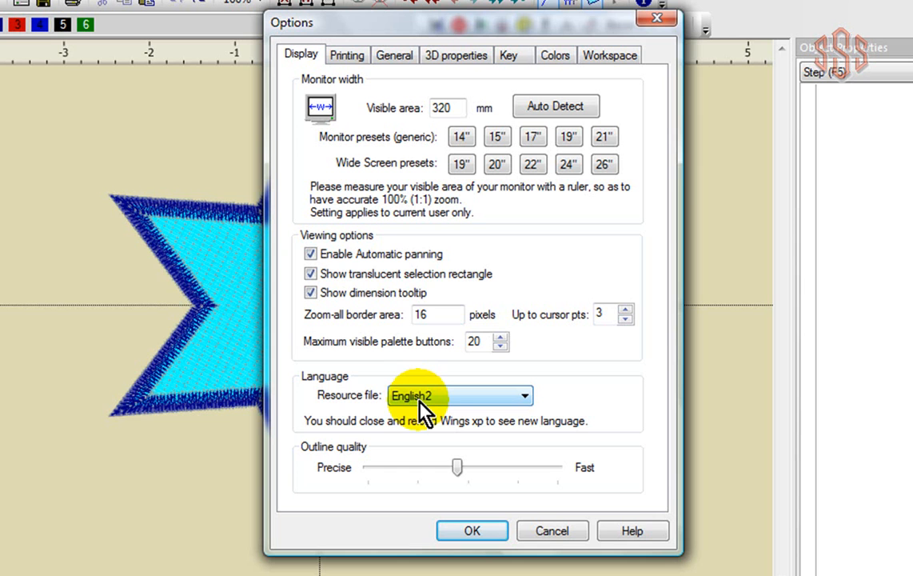
{"action": "left_click", "coordinate": [346, 56]}
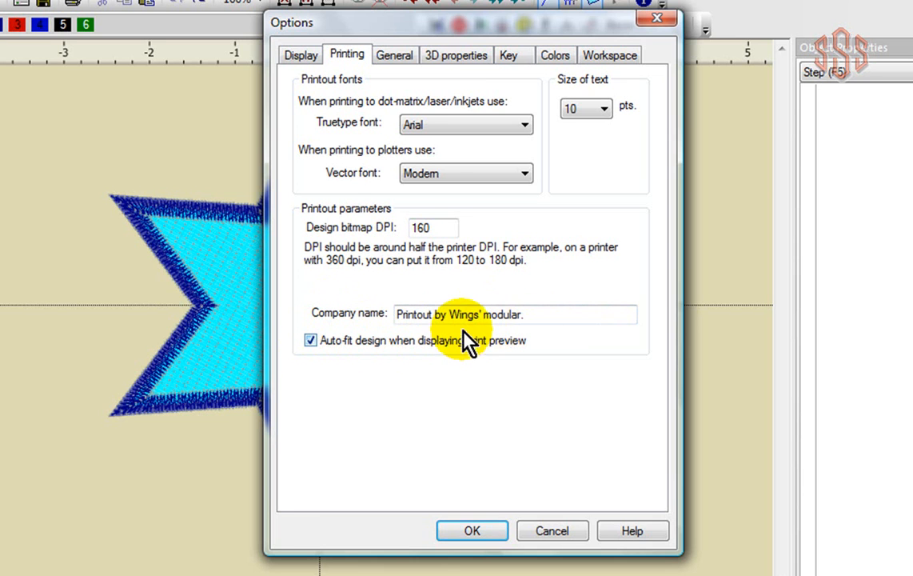
Step: Set the 3.5" embroidery floppy disk to None in the general options
{"action": "left_click", "coordinate": [392, 59]}
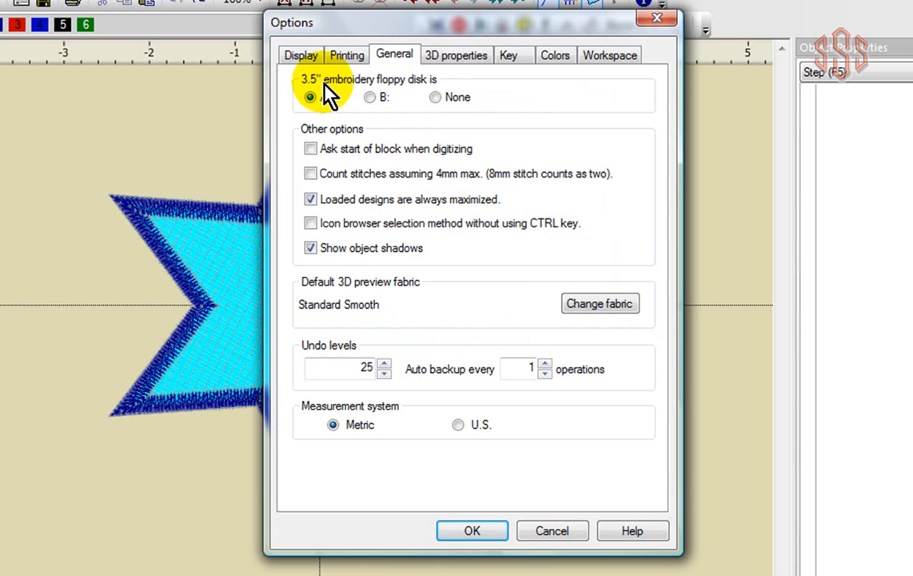
{"action": "left_click", "coordinate": [435, 97]}
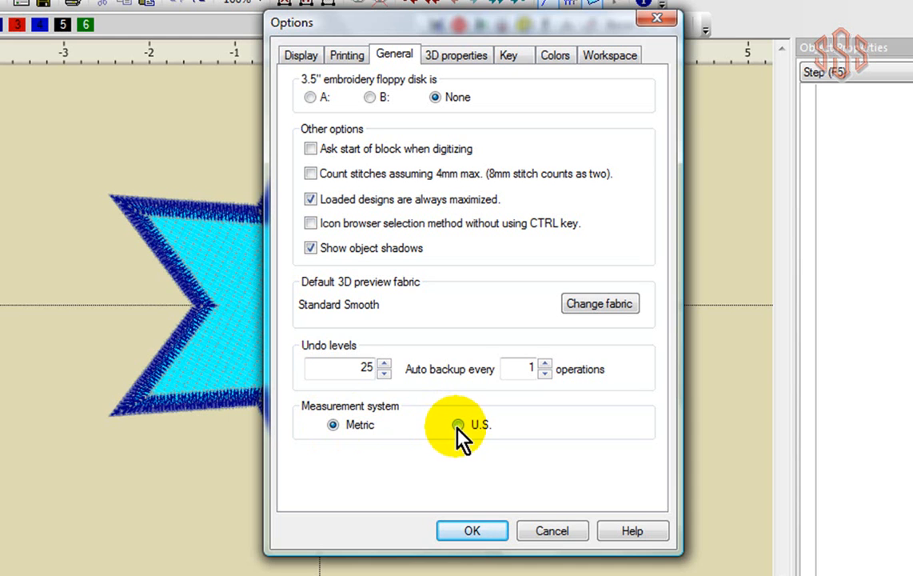
Step: Review the 3D properties and look through the full list of program options under the Key settings
{"action": "left_click", "coordinate": [455, 69]}
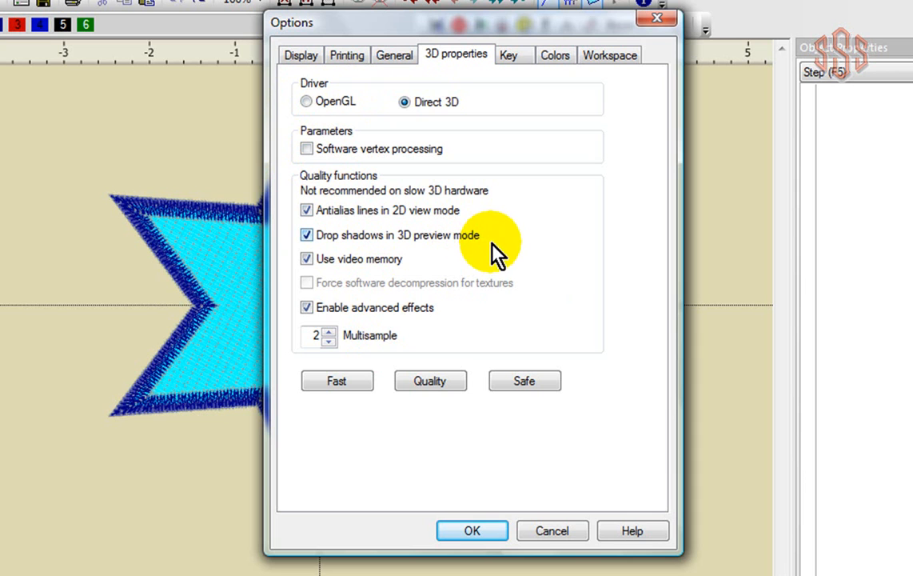
{"action": "left_click", "coordinate": [511, 56]}
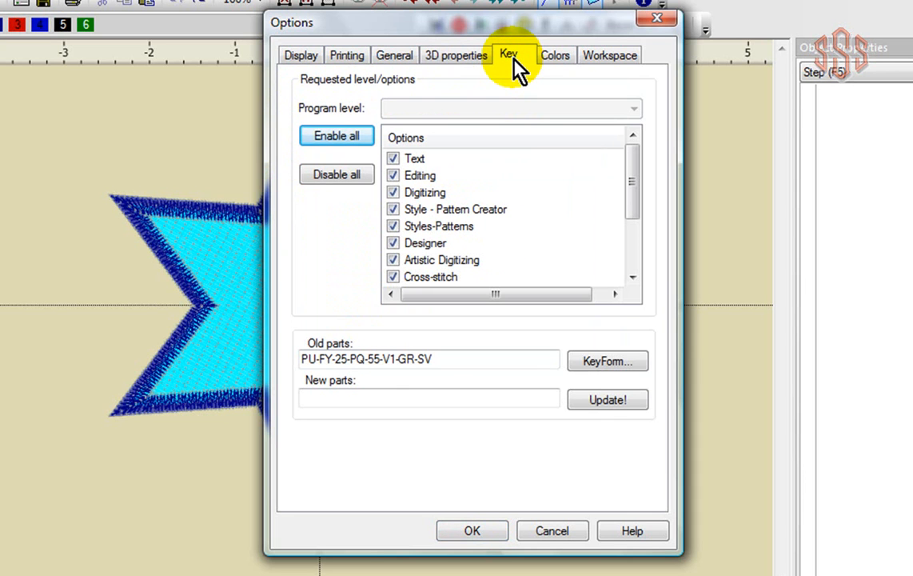
{"action": "left_click_drag", "start_coordinate": [632, 180], "coordinate": [632, 227]}
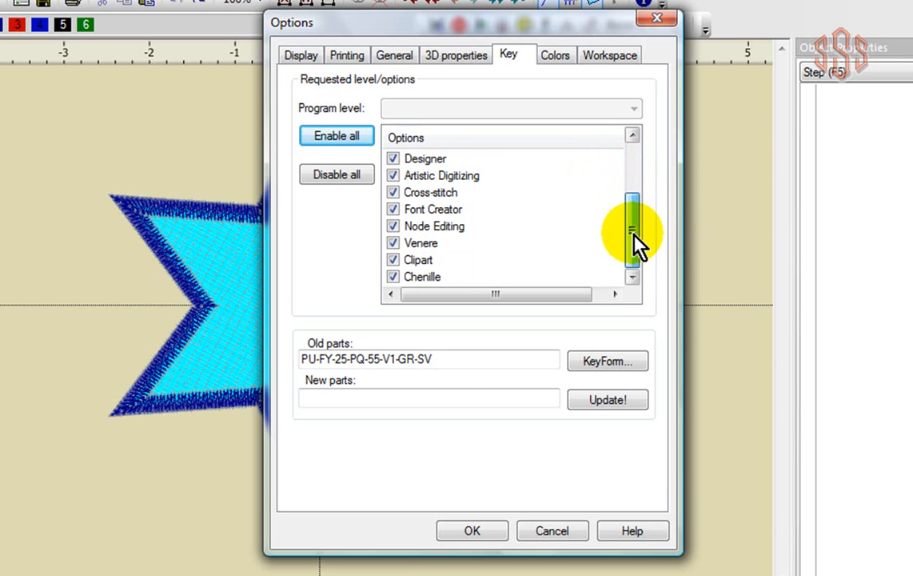
{"action": "left_click_drag", "start_coordinate": [638, 244], "coordinate": [638, 170]}
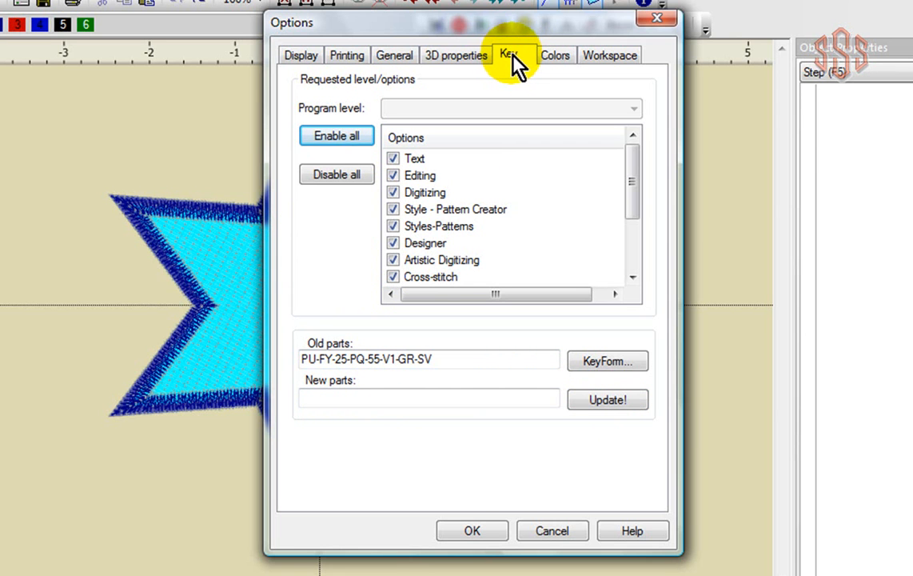
Step: Set the selected outline's display color on dark backgrounds to purple
{"action": "left_click", "coordinate": [557, 56]}
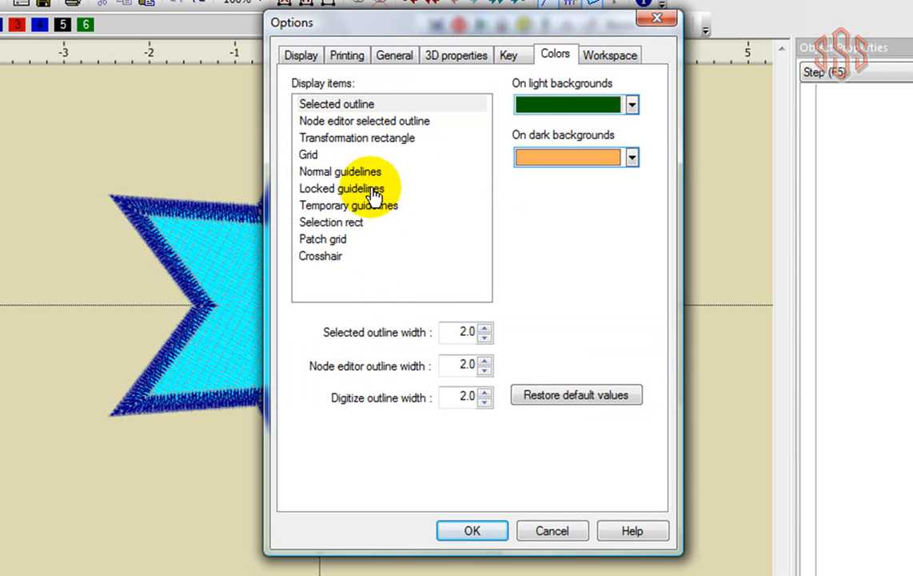
{"action": "left_click", "coordinate": [324, 108]}
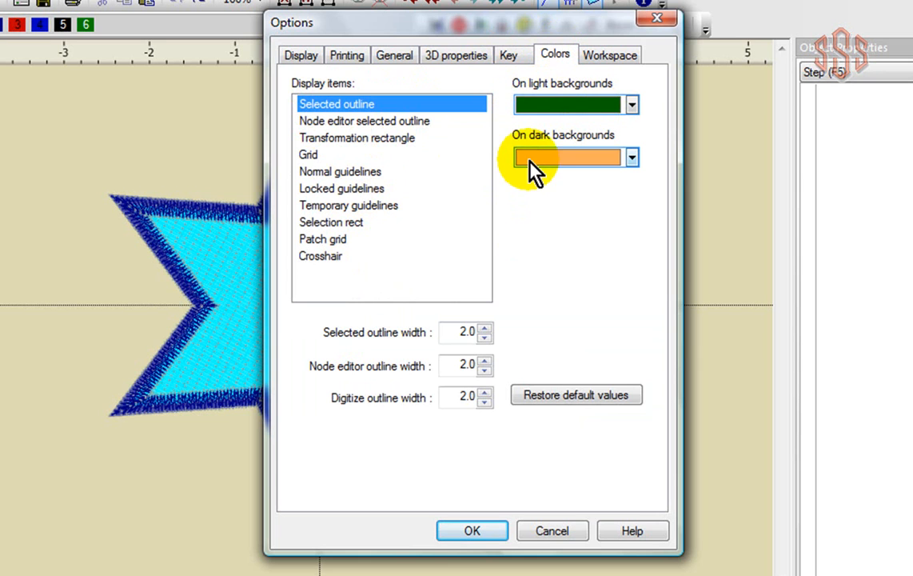
{"action": "left_click", "coordinate": [633, 157]}
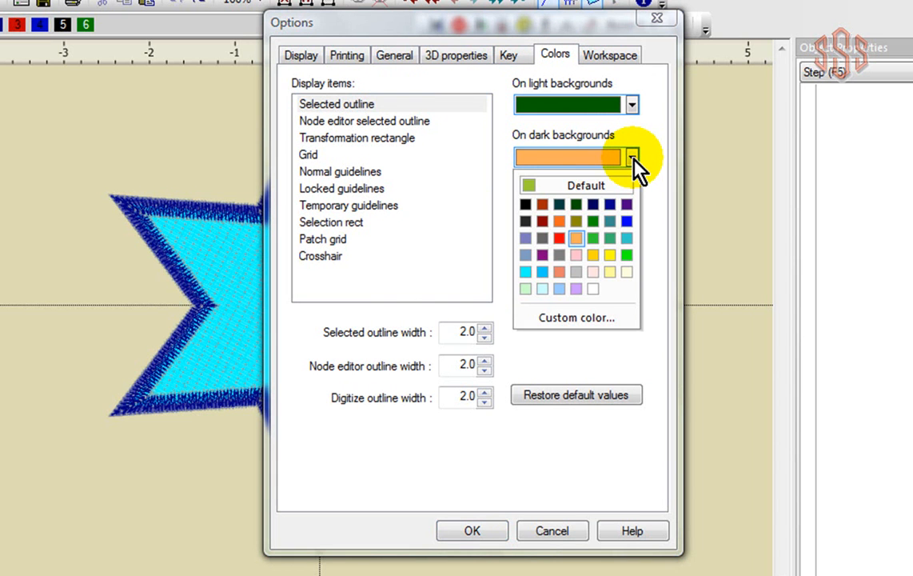
{"action": "left_click", "coordinate": [545, 258]}
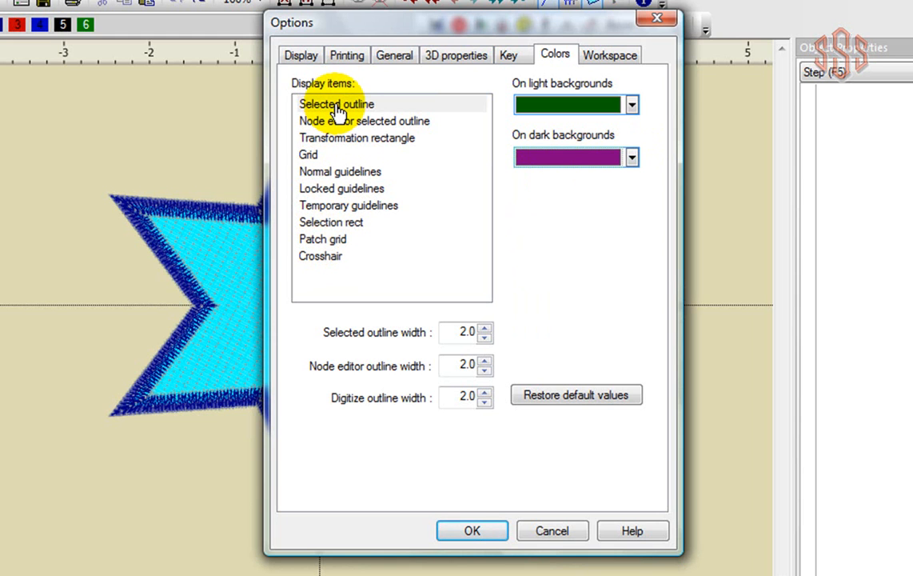
Step: Set the grid's display color on dark backgrounds to red
{"action": "left_click", "coordinate": [310, 157]}
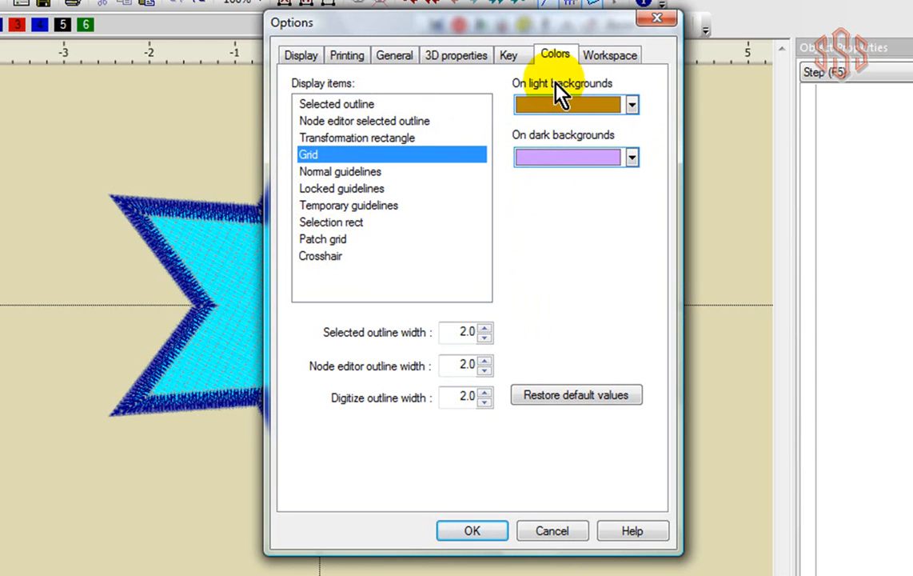
{"action": "left_click_drag", "start_coordinate": [541, 116], "coordinate": [634, 155]}
{"action": "left_click", "coordinate": [632, 157]}
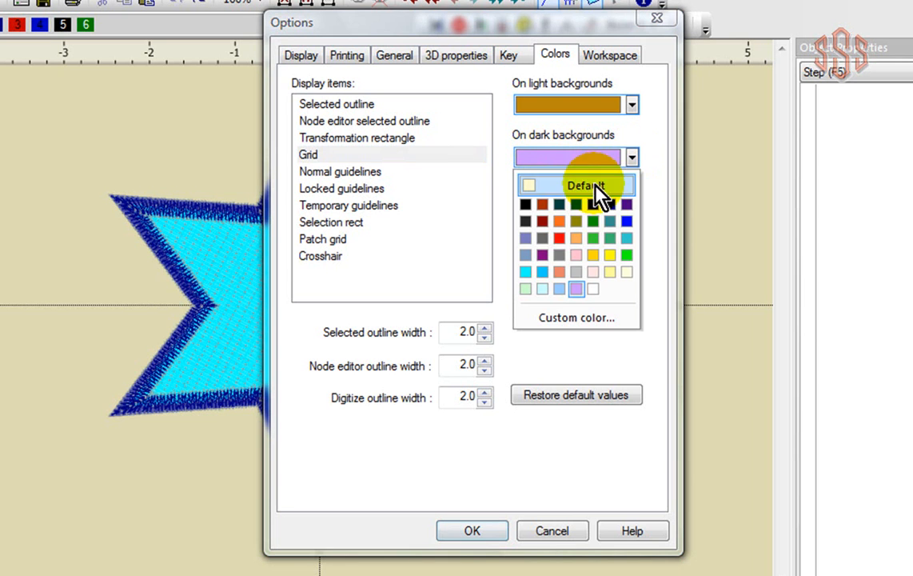
{"action": "left_click", "coordinate": [559, 238]}
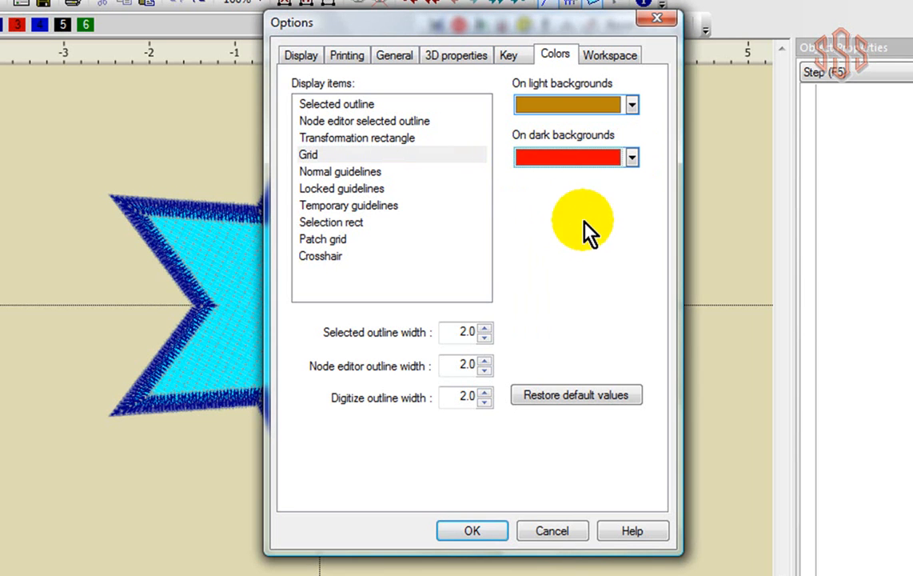
Step: Check the normal guideline and crosshair colors and the workspace visibility items, and apply the options
{"action": "left_click", "coordinate": [348, 174]}
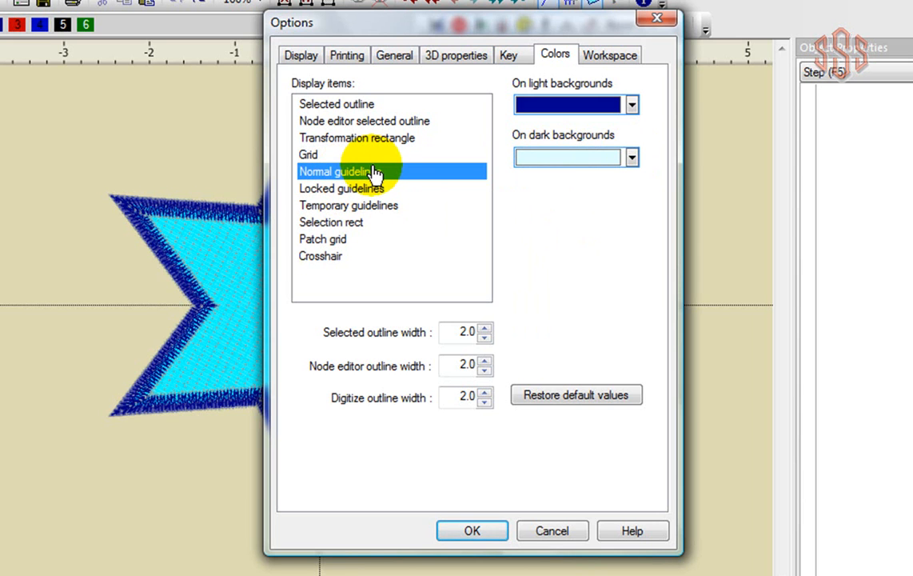
{"action": "left_click", "coordinate": [326, 263]}
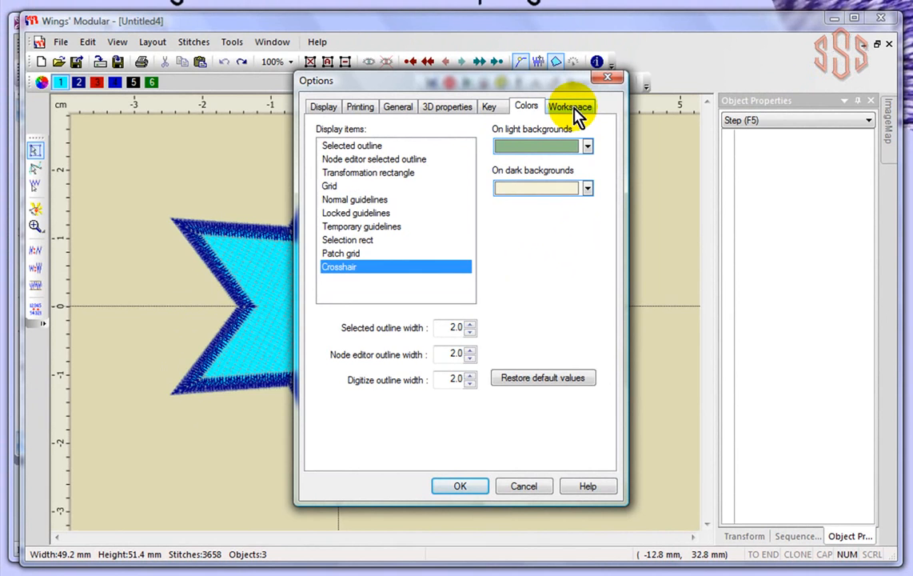
{"action": "left_click", "coordinate": [574, 105]}
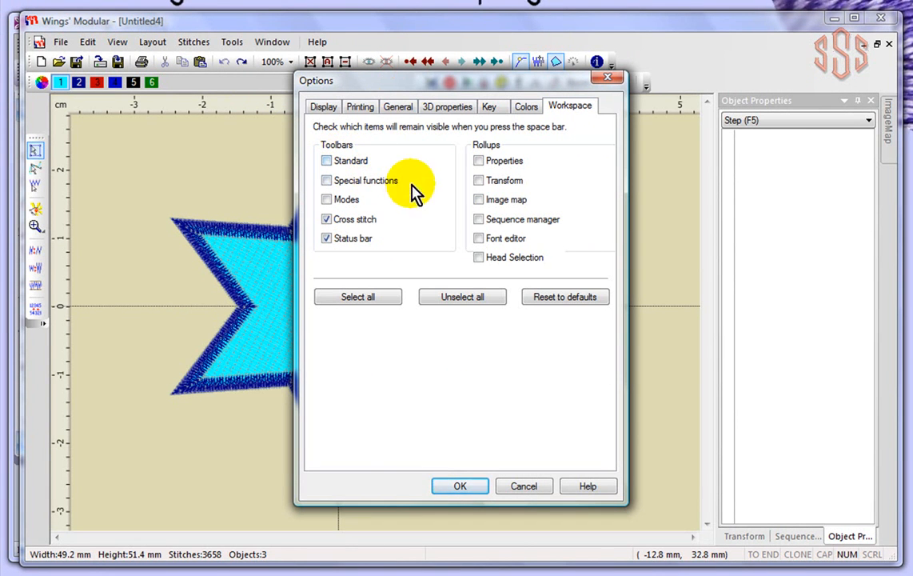
{"action": "left_click", "coordinate": [464, 488]}
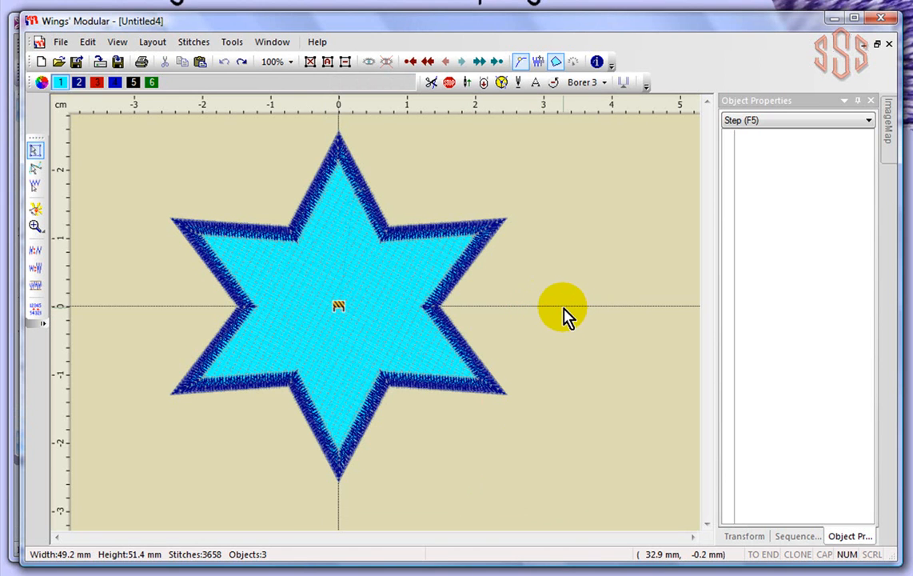
Step: Switch the workspace to the reduced view without toolbars and rollups, and restore the full view
{"action": "key", "text": "Tab"}
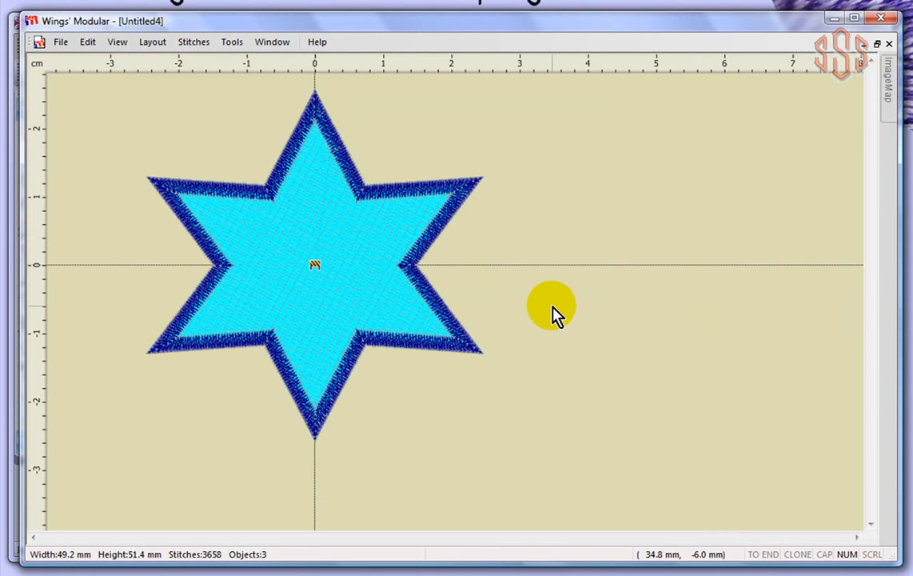
{"action": "mouse_move", "coordinate": [885, 97]}
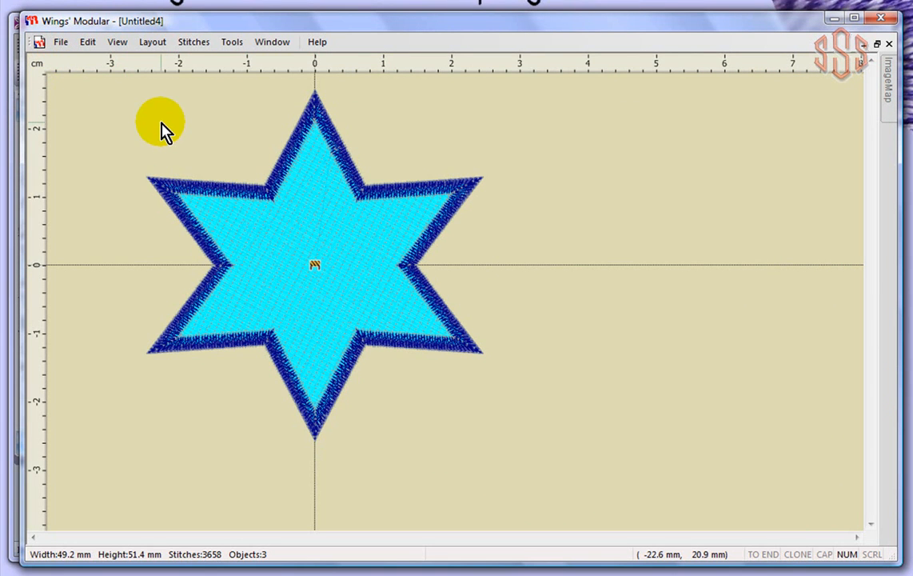
{"action": "key", "text": "F11"}
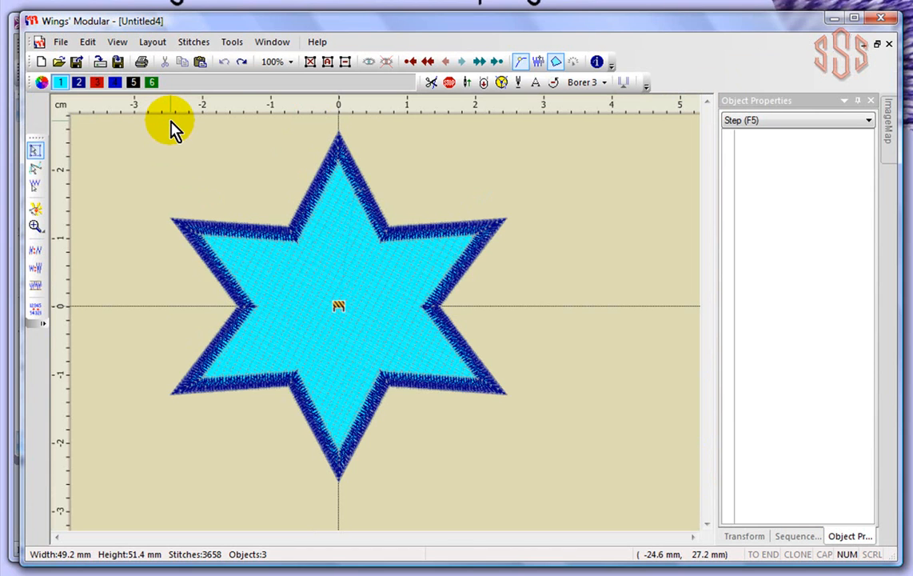
Step: Keep the Standard toolbar visible in the reduced workspace view and apply the options
{"action": "left_click", "coordinate": [232, 42]}
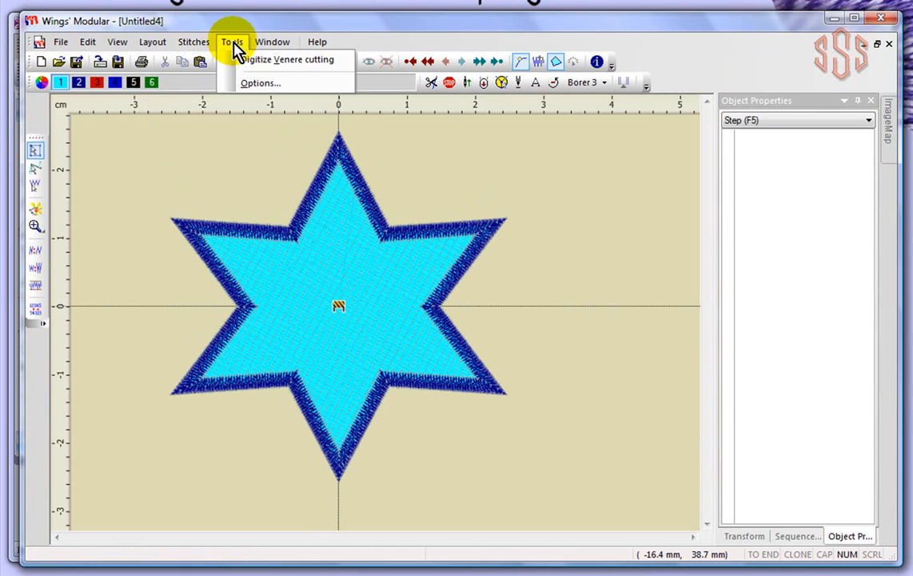
{"action": "left_click", "coordinate": [251, 88]}
{"action": "left_click", "coordinate": [571, 107]}
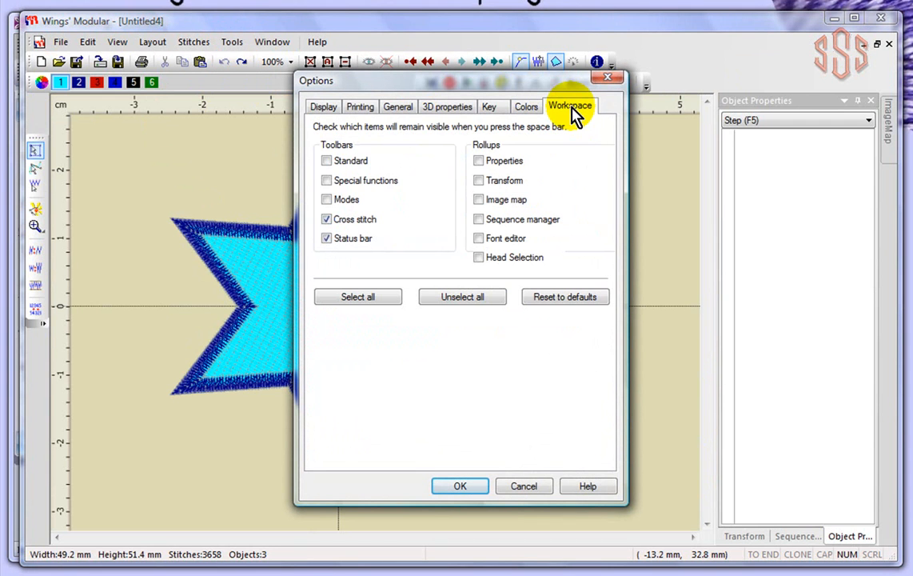
{"action": "left_click", "coordinate": [327, 161]}
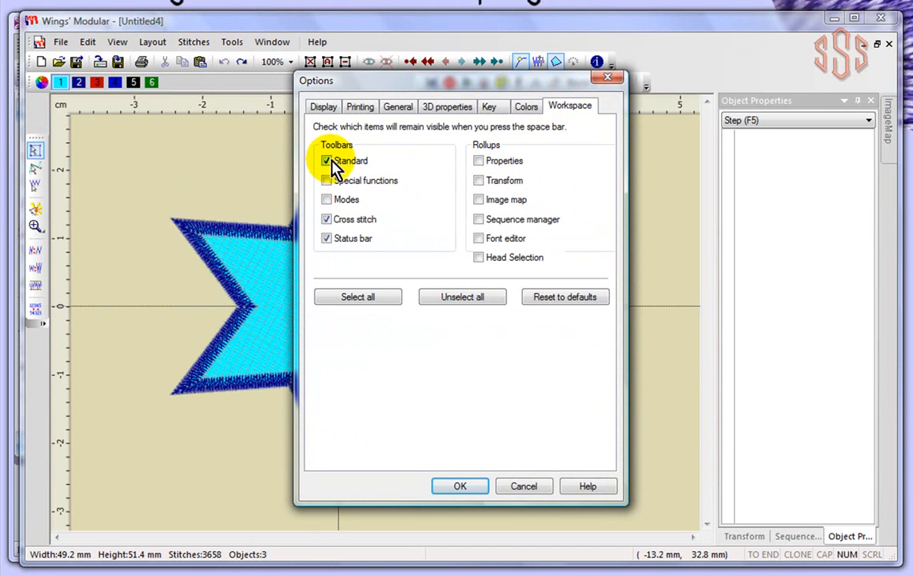
{"action": "left_click", "coordinate": [465, 490]}
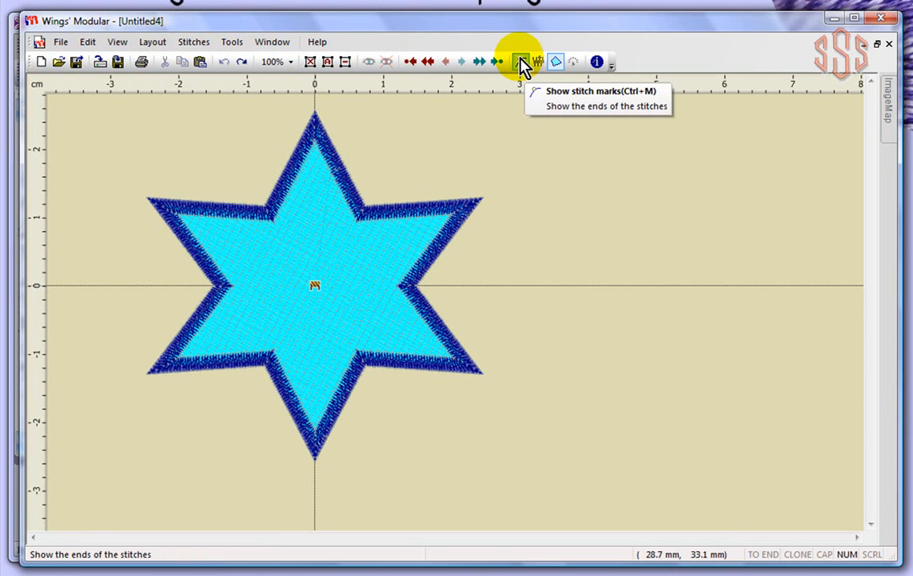
Step: Reopen the workspace visibility options
{"action": "left_click", "coordinate": [232, 43]}
{"action": "left_click", "coordinate": [255, 83]}
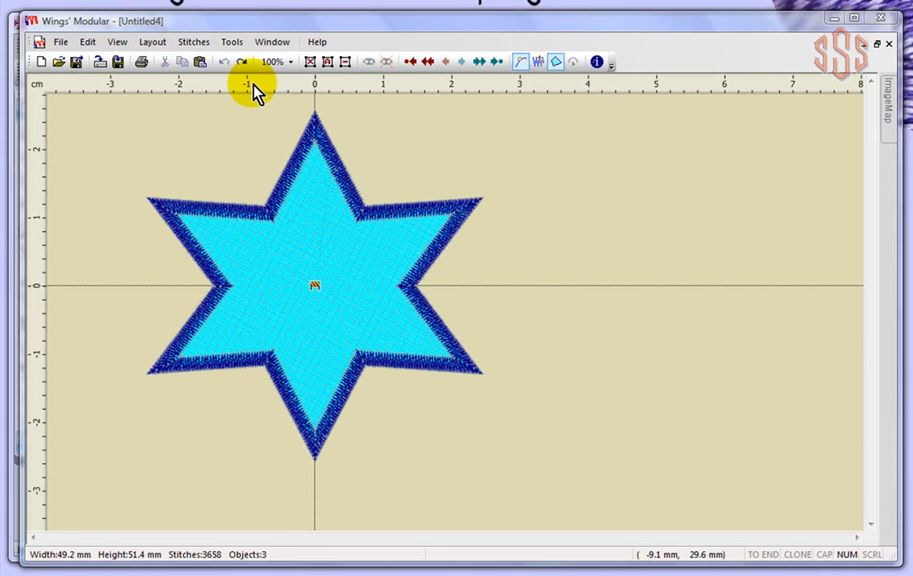
{"action": "left_click", "coordinate": [570, 109]}
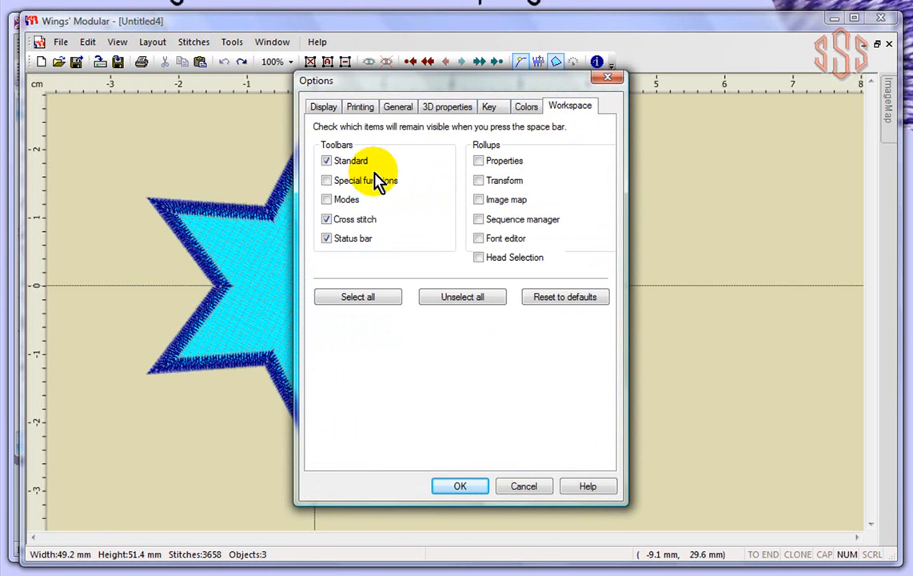